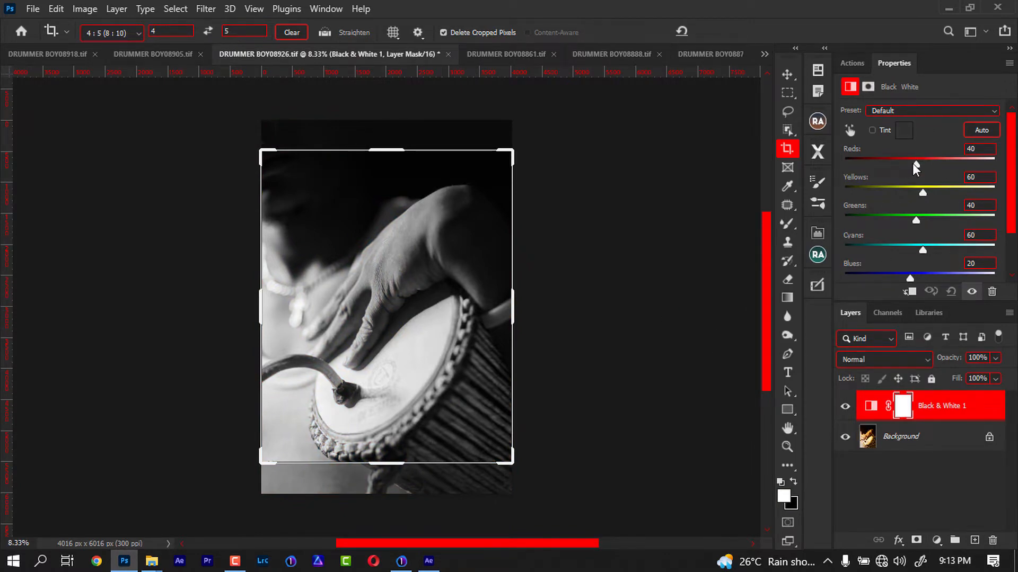
- Try 19 reds, 79 yellows, 14 greens and 66 cyans in the Black & White adjustment, and delete that adjustment layer
left_click_drag(911, 163, 931, 208)
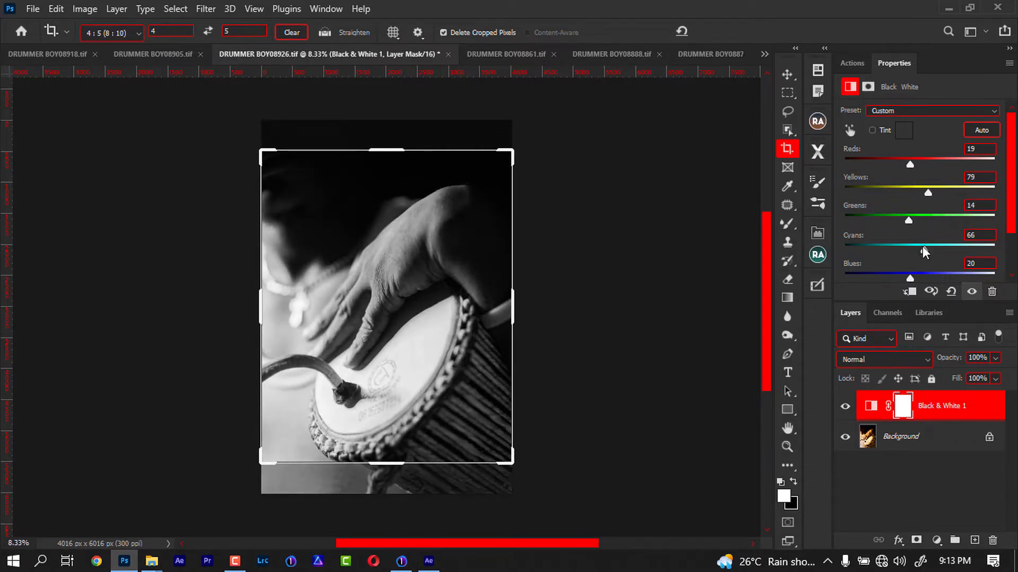
mouse_move(910, 162)
left_mouse_down()
mouse_move(877, 162)
mouse_move(961, 154)
mouse_move(909, 162)
left_mouse_up()
left_click_drag(870, 411, 993, 540)
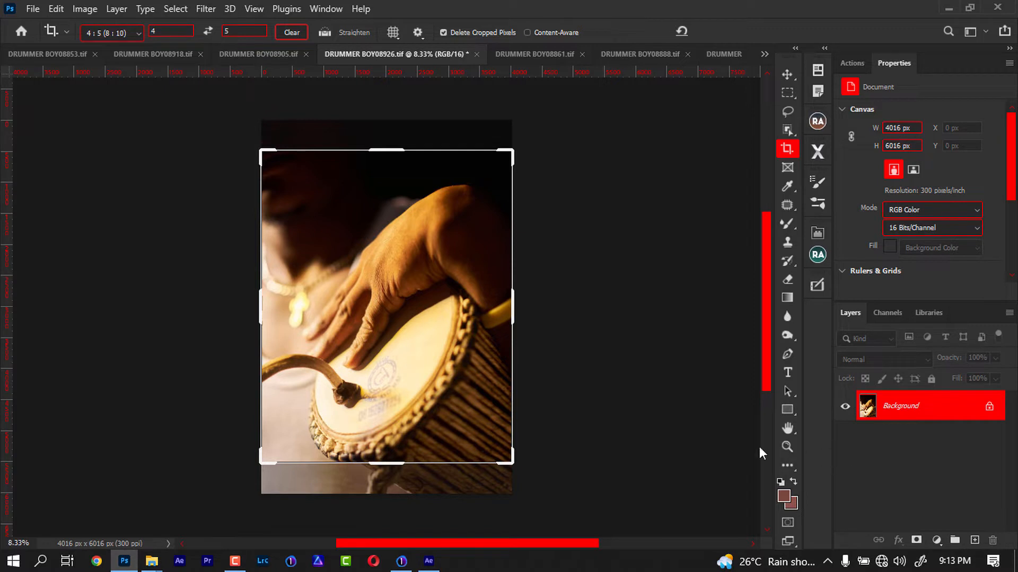
- Crop the drummer photo to the 4:5 frame, trimming the areas above and below it
left_click(489, 416)
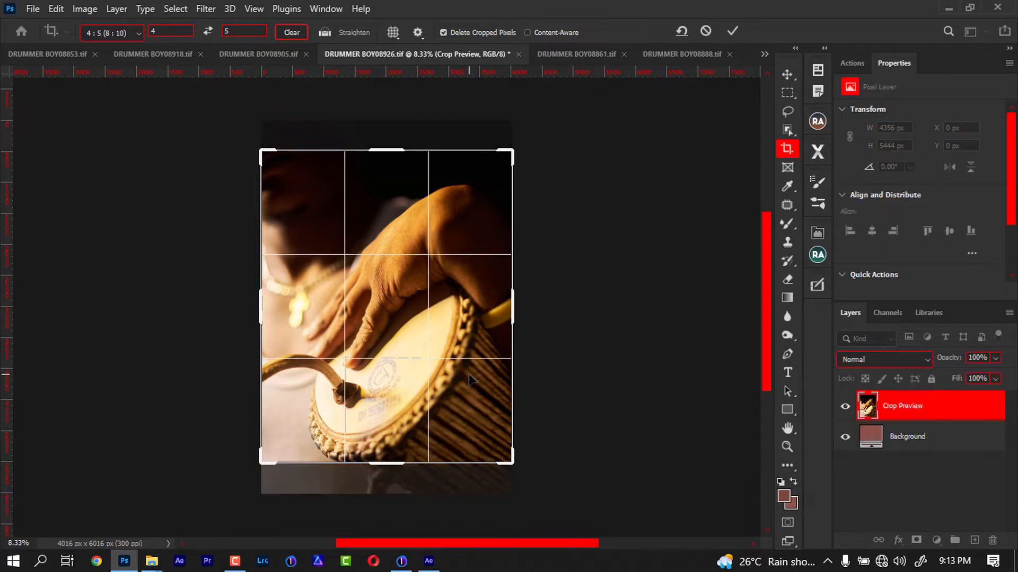
key("Return")
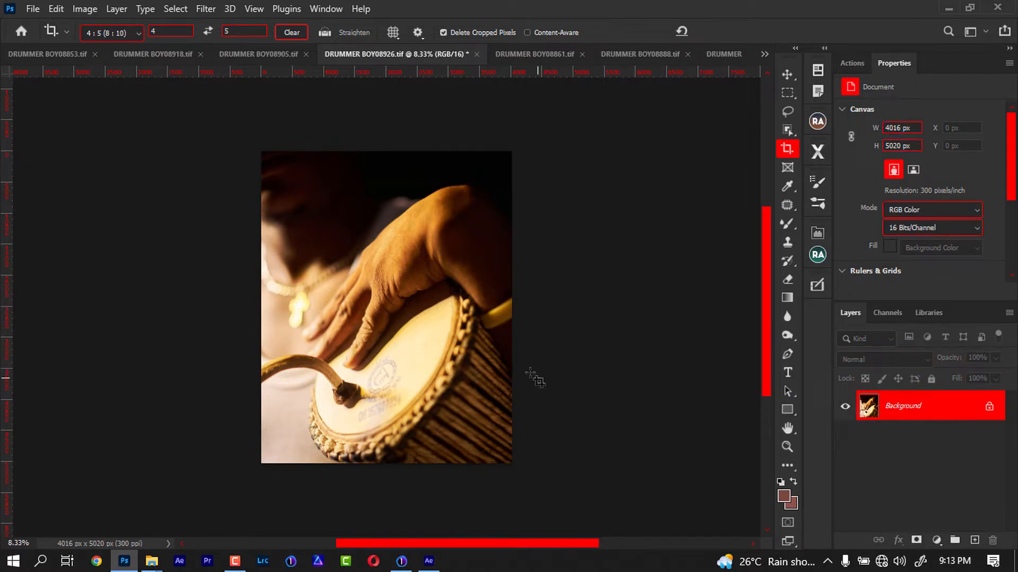
left_click(85, 9)
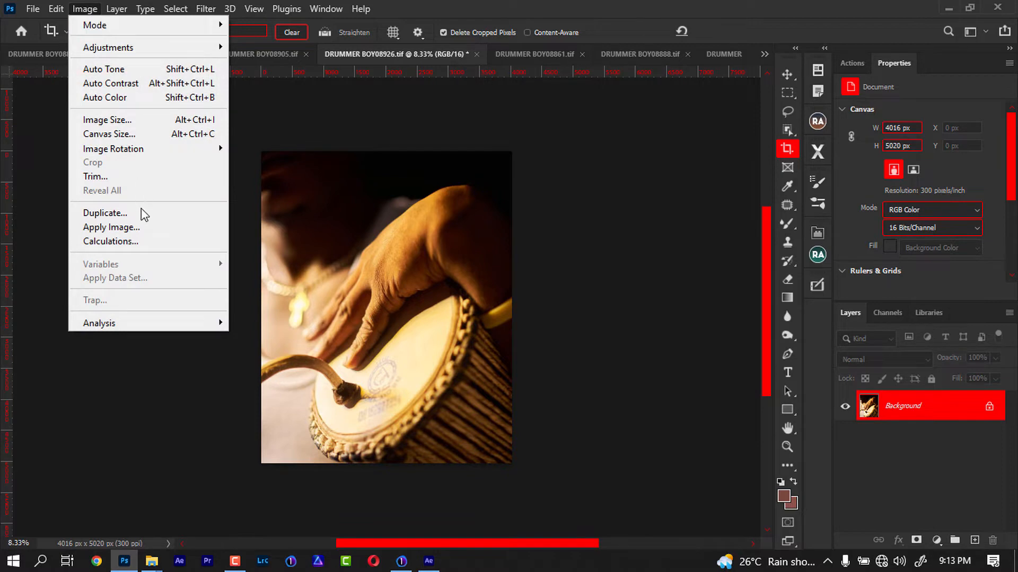
left_click(148, 239)
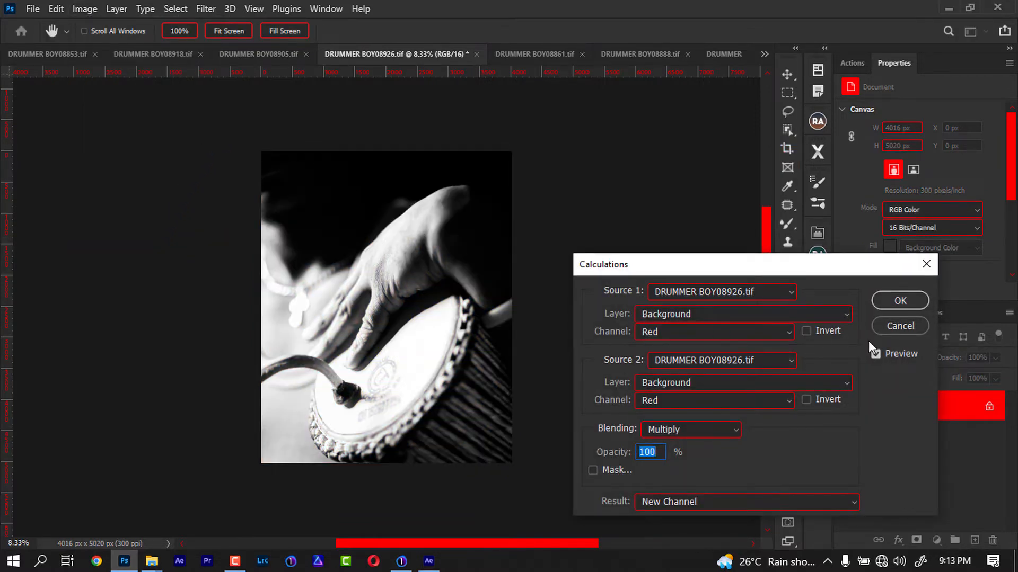
key("c")
left_click(900, 326)
- Duplicate the Background layer and add a Black & White adjustment layer with default settings above the copy
left_click_drag(941, 424, 974, 540)
left_click(936, 540)
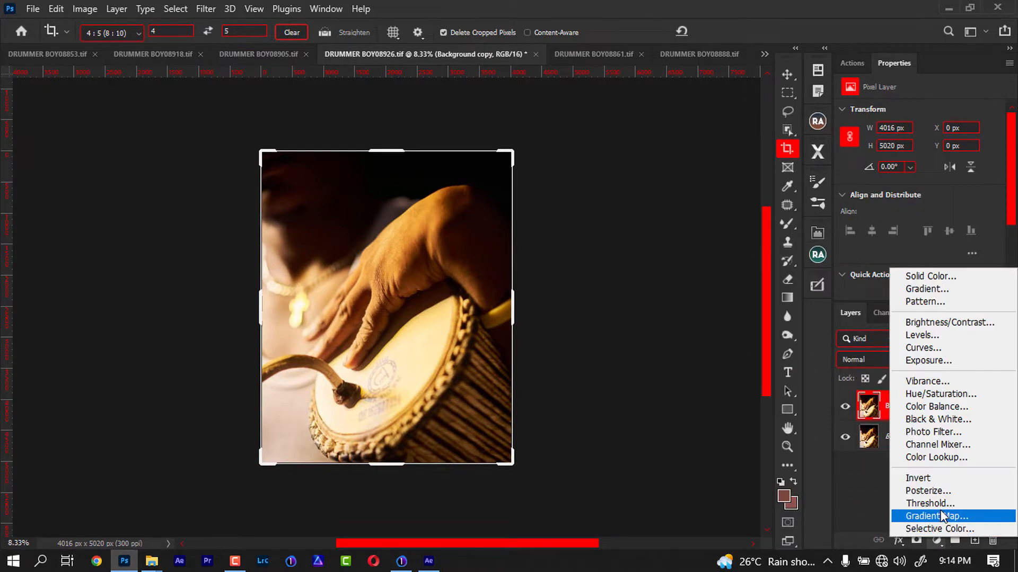
left_click(933, 419)
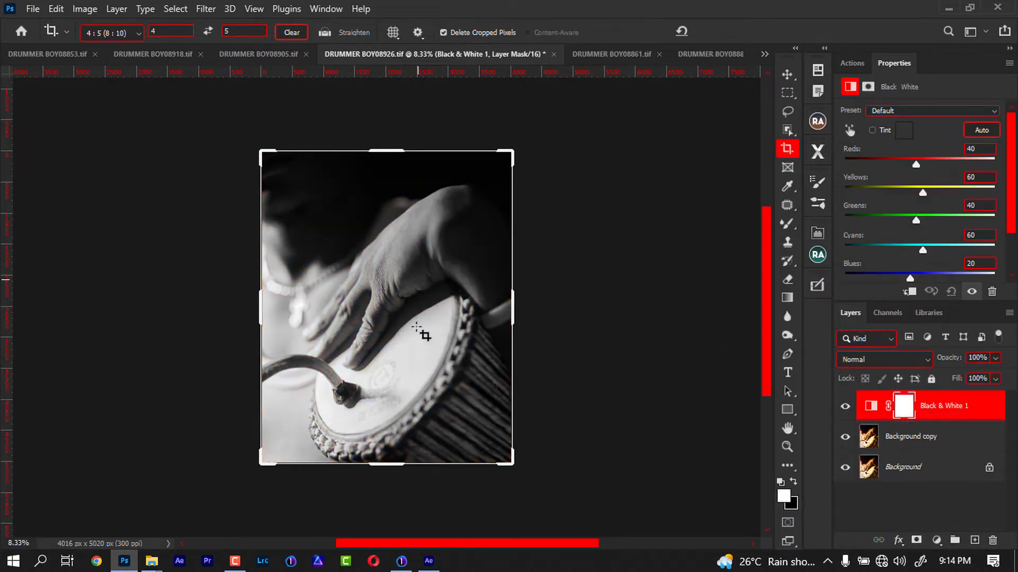
- Group the Black & White adjustment with the Background copy and hide the group
left_click(935, 437, "shift")
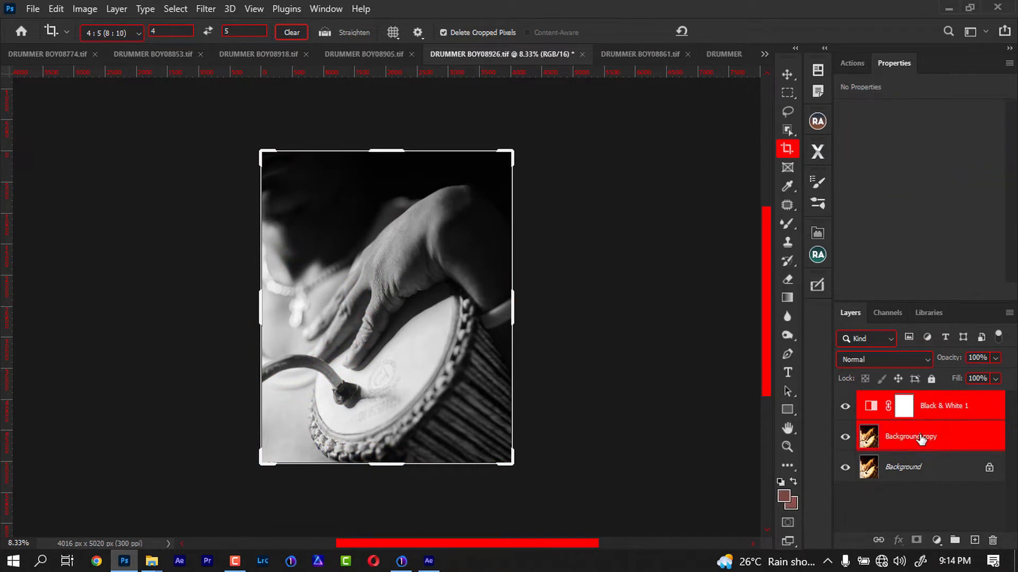
key("ctrl+g")
left_click(844, 401)
- Duplicate the Background layer again and use Calculations to multiply the merged image's and the copy's Red channels at 100% into a new channel
left_click(923, 423)
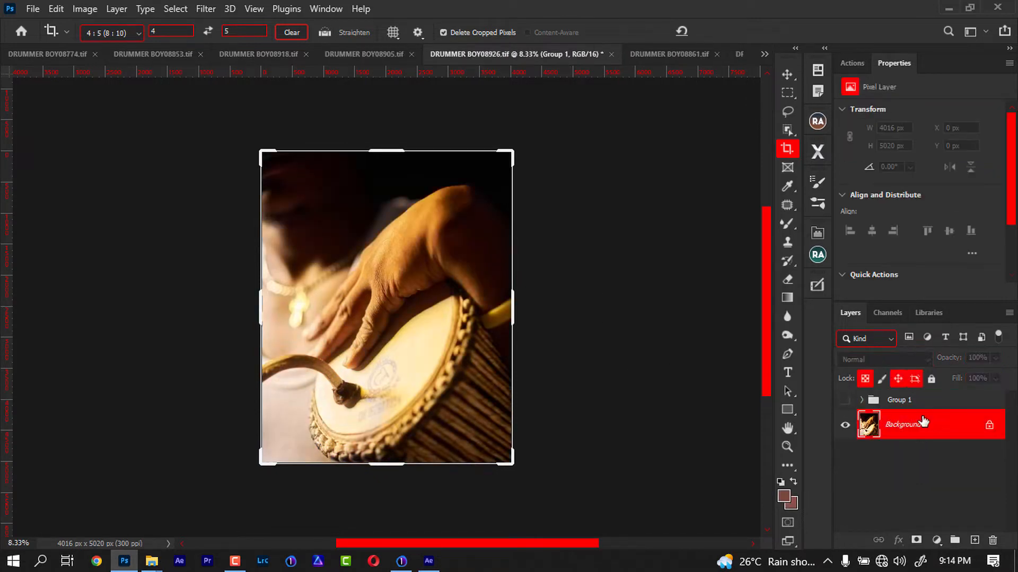
left_click_drag(922, 423, 974, 540)
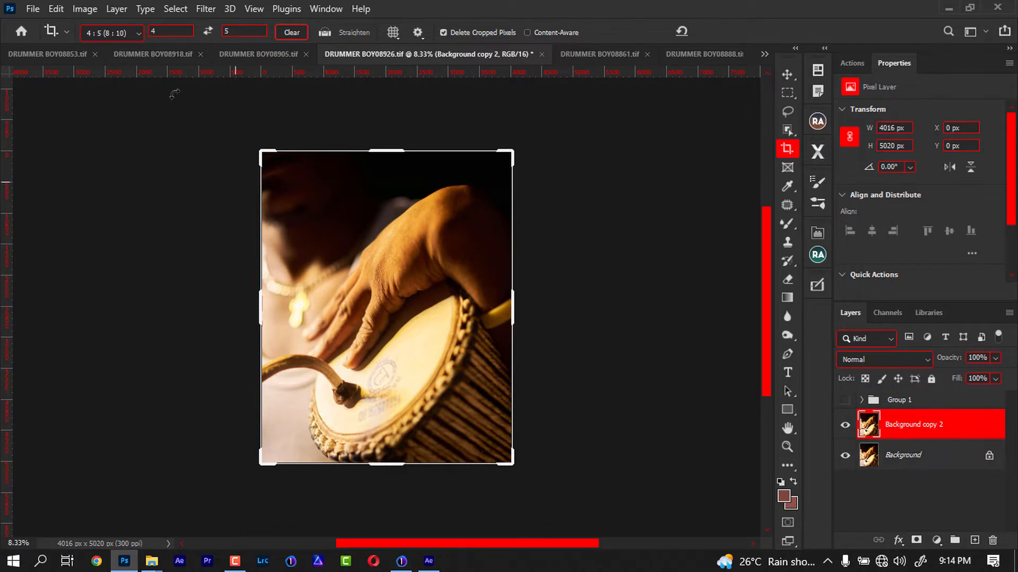
left_click(85, 8)
left_click(111, 242)
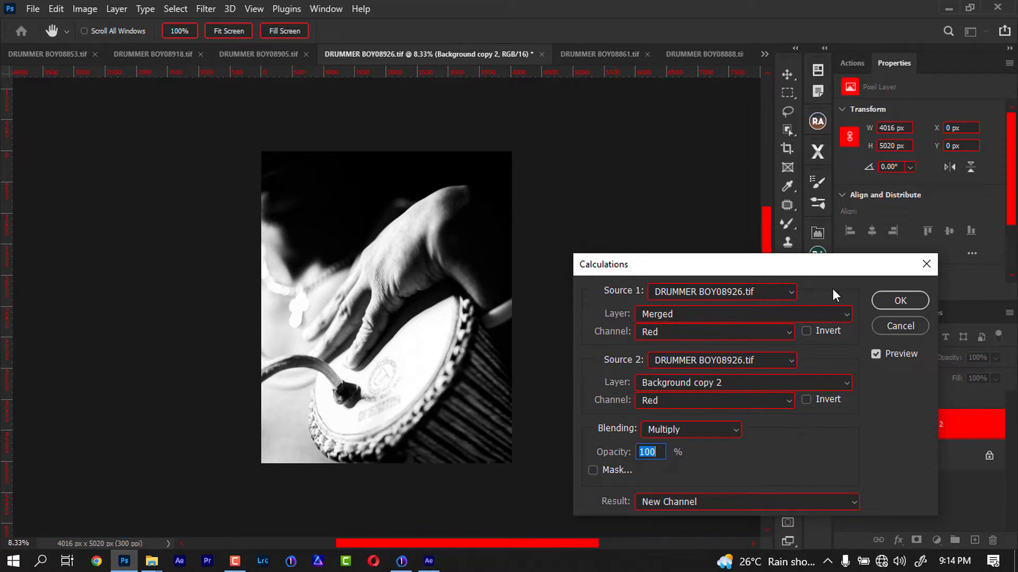
left_click(897, 300)
key("c")
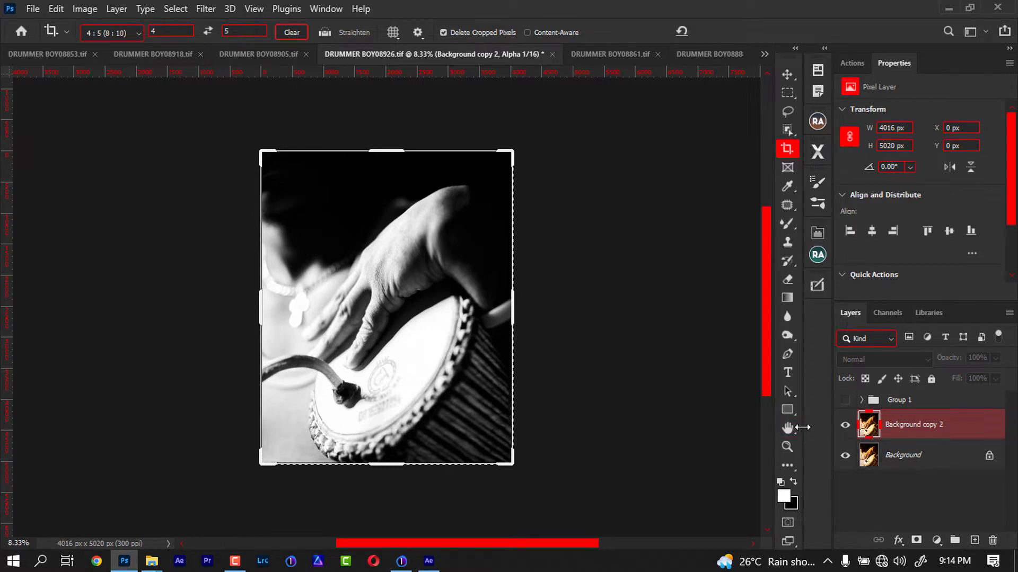
- Place the black-and-white Calculations result on a new layer above Background copy 2
left_click(974, 540)
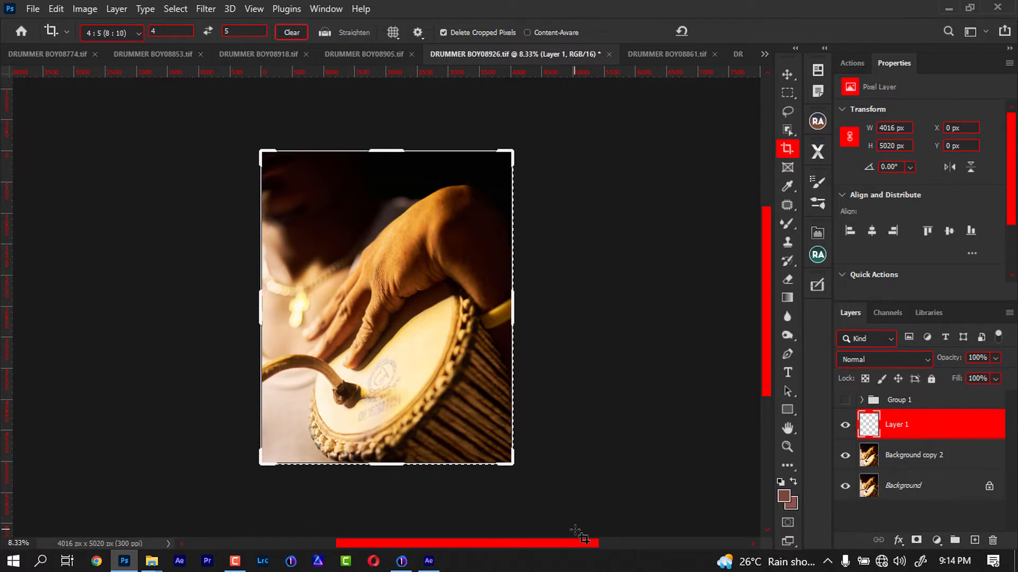
key("ctrl+shift+alt+e")
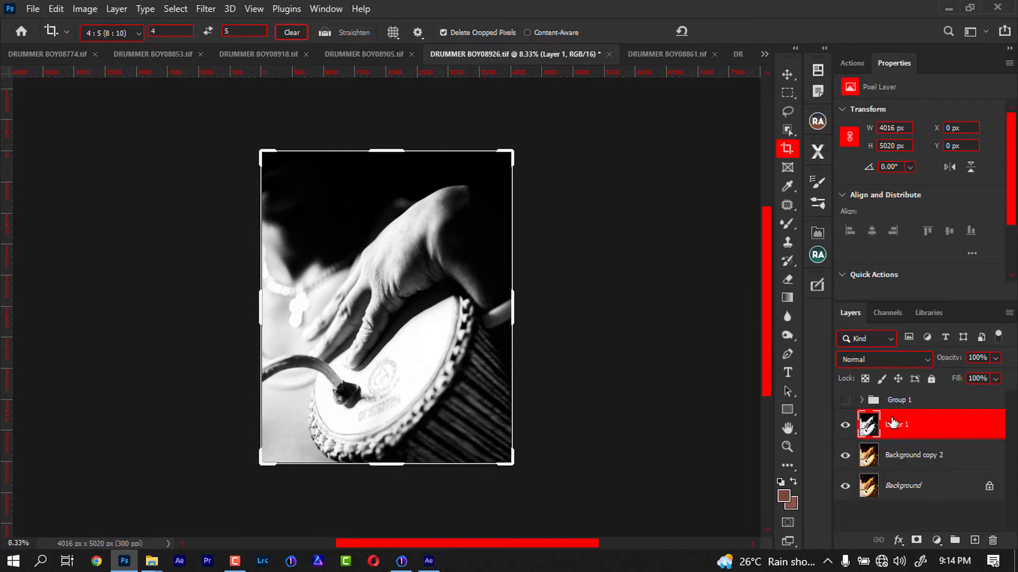
- Compare the Calculations conversion on Layer 1 with the Black & White adjustment in Group 1 by toggling their visibility
left_click(845, 425)
left_click(845, 401)
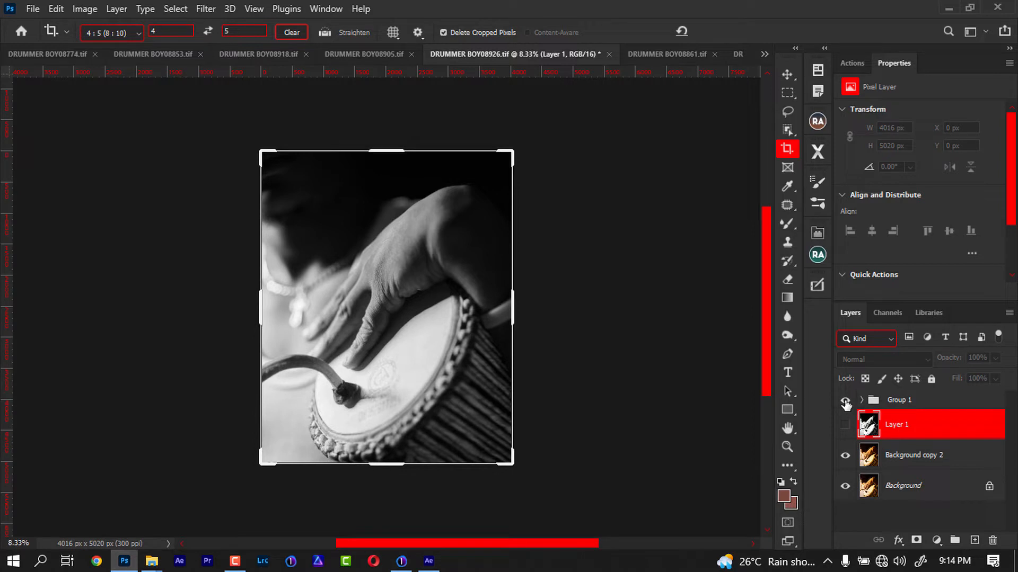
left_click(845, 402)
left_click(845, 425)
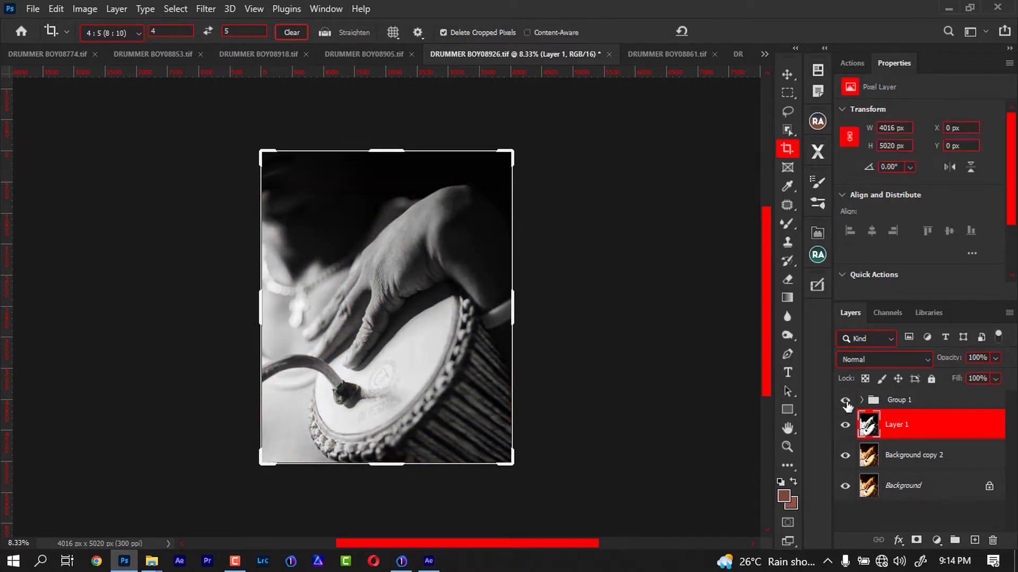
left_click(846, 400)
left_click(899, 401)
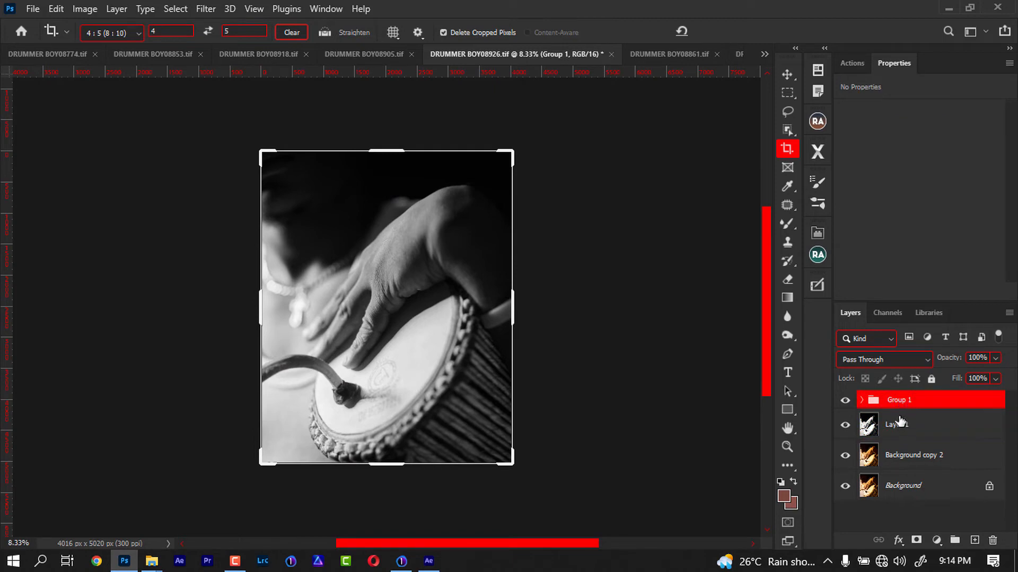
key("ctrl+t")
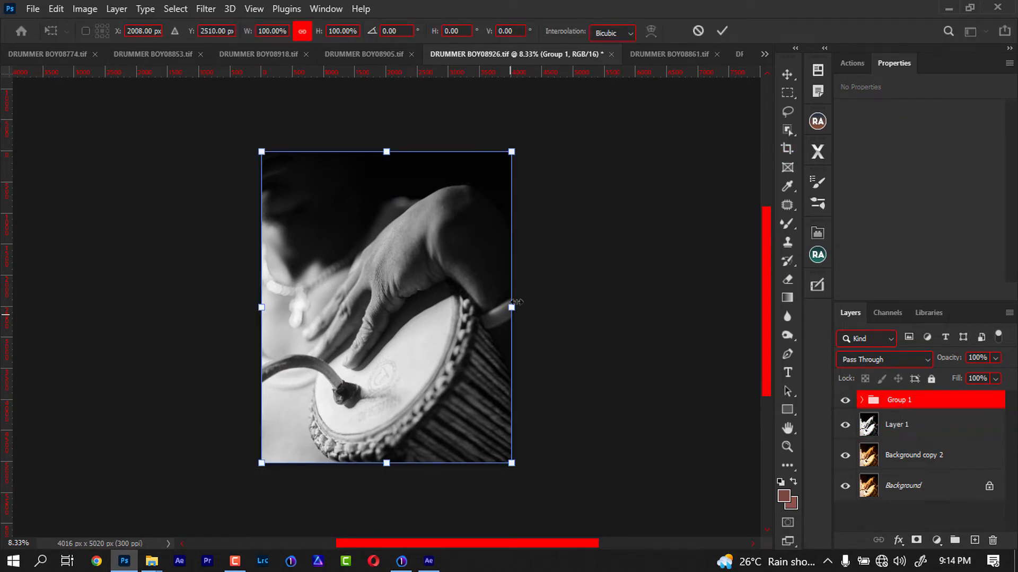
left_click_drag(512, 307, 502, 361)
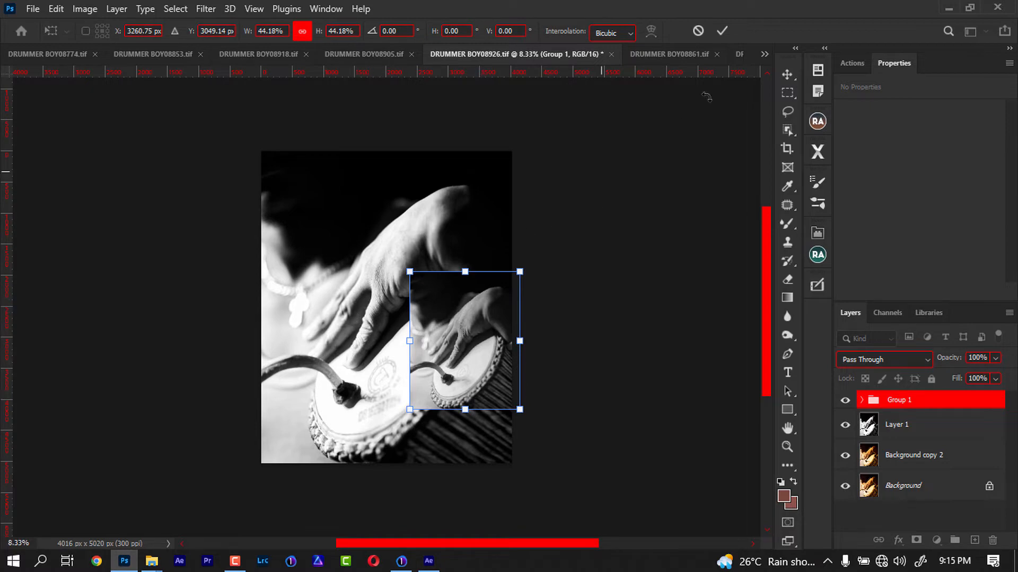
left_click(698, 31)
key("c")
- Hide Group 1 and Layer 1, and make Background copy 2 the active layer
left_click(845, 400)
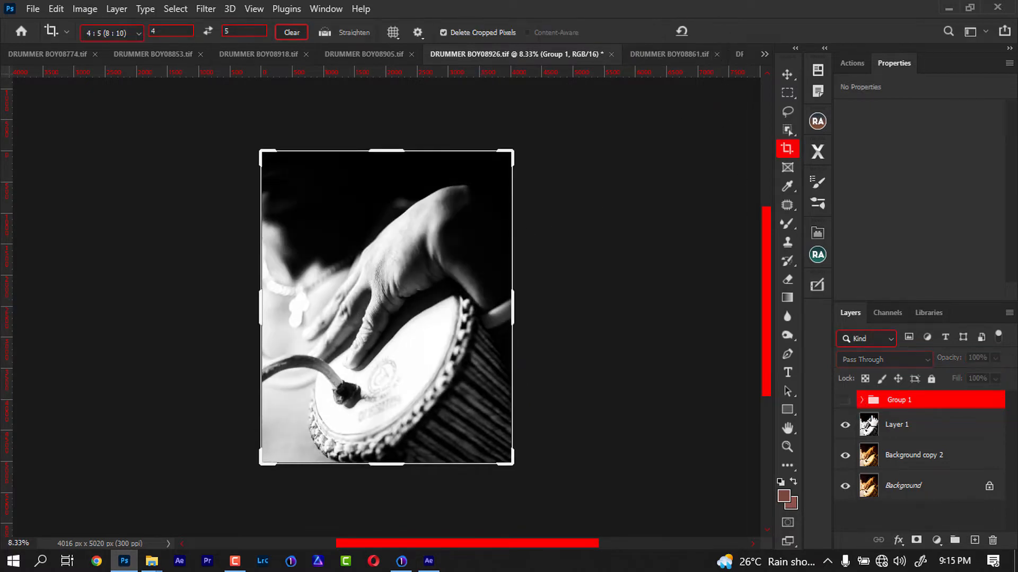
left_click(845, 425)
left_click(853, 455)
key("z")
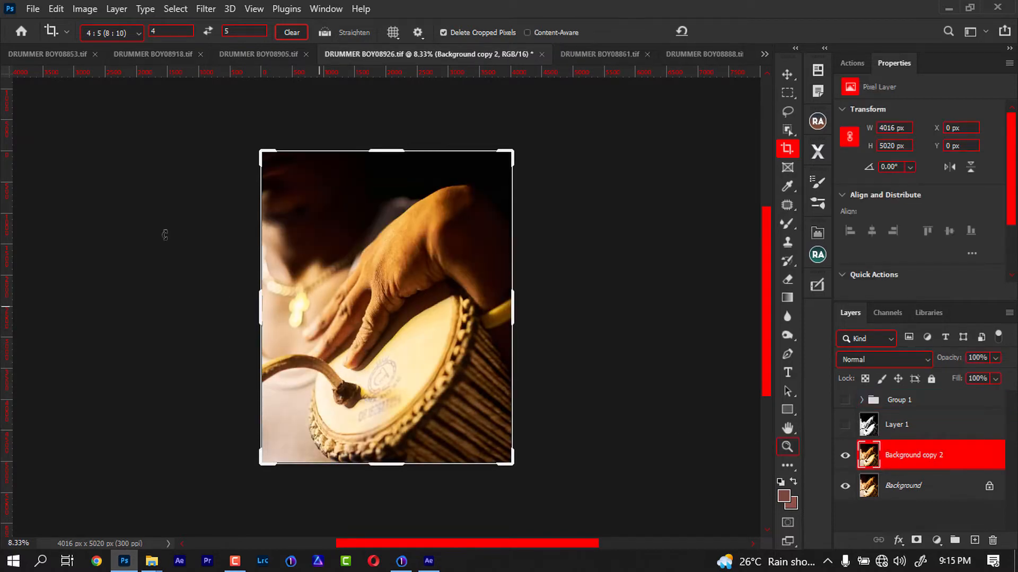
- Open the Calculations settings for Background copy 2
left_click(54, 7)
left_click(53, 7)
left_click(85, 8)
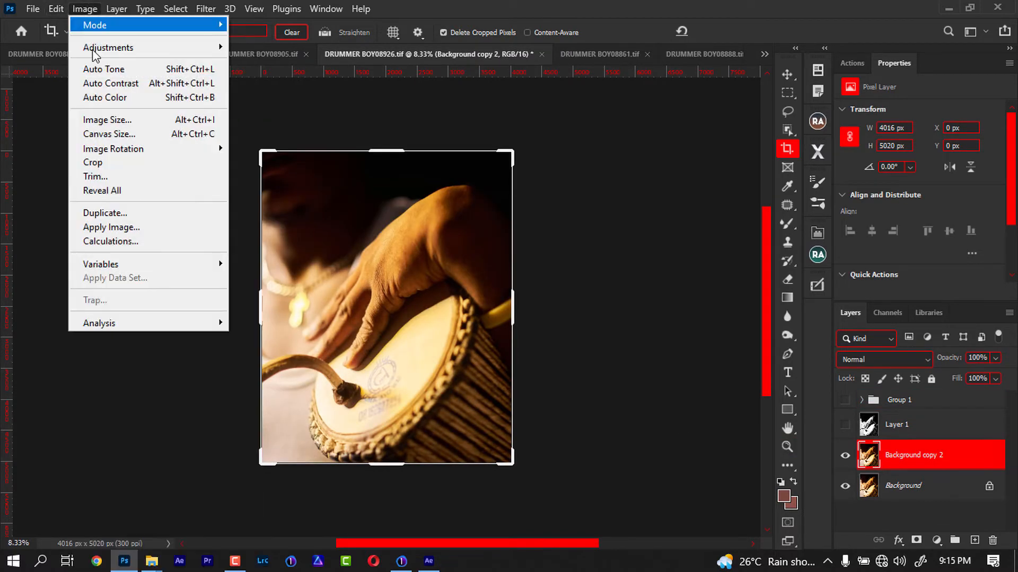
left_click(152, 242)
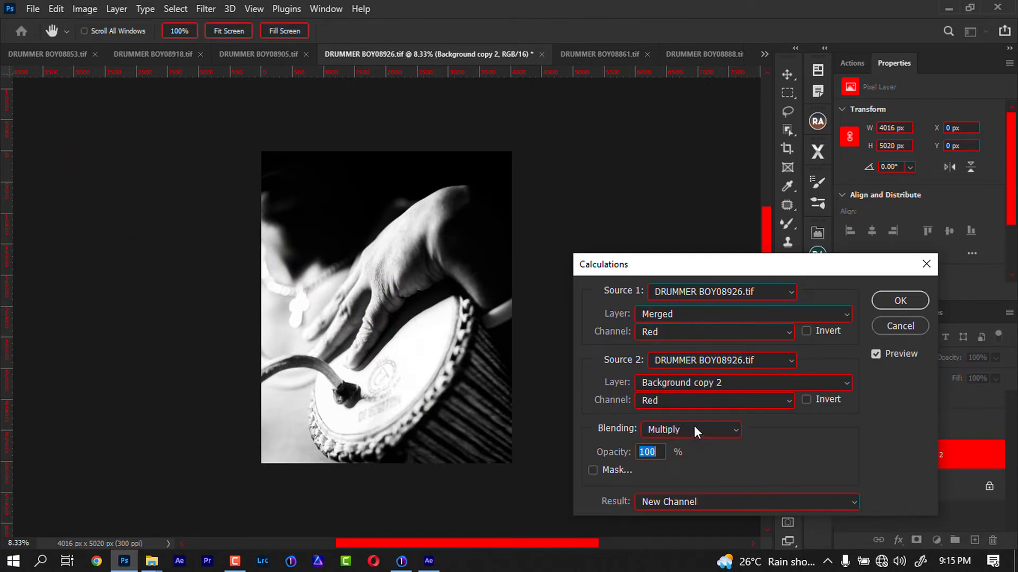
- Try the Gray, Green and Blue channels for Source 1, and return it to Red
left_click(685, 318)
left_click(679, 328)
left_click(679, 330)
left_click(663, 347)
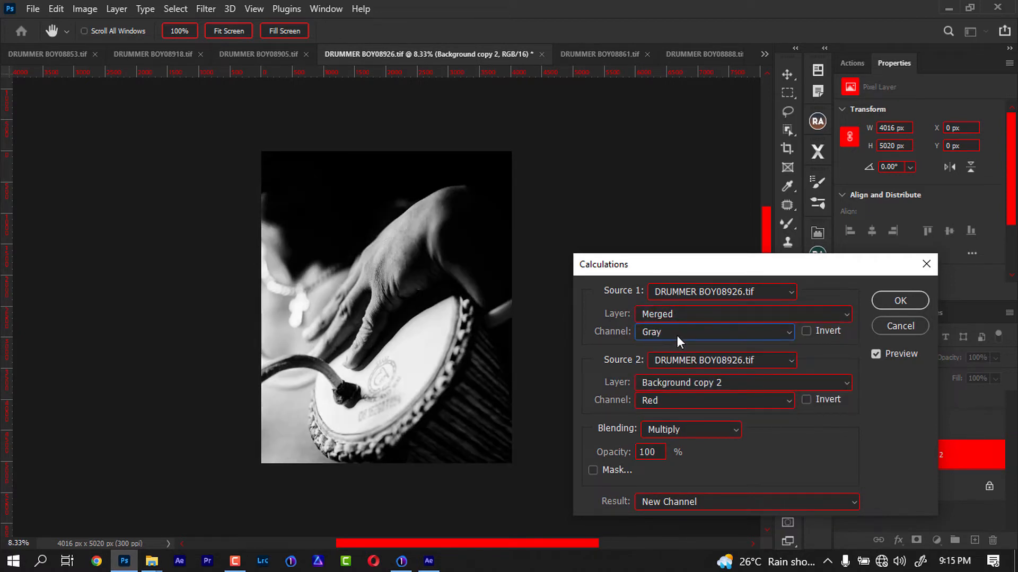
left_click(676, 336)
left_click(666, 374)
left_click(669, 333)
left_click(664, 385)
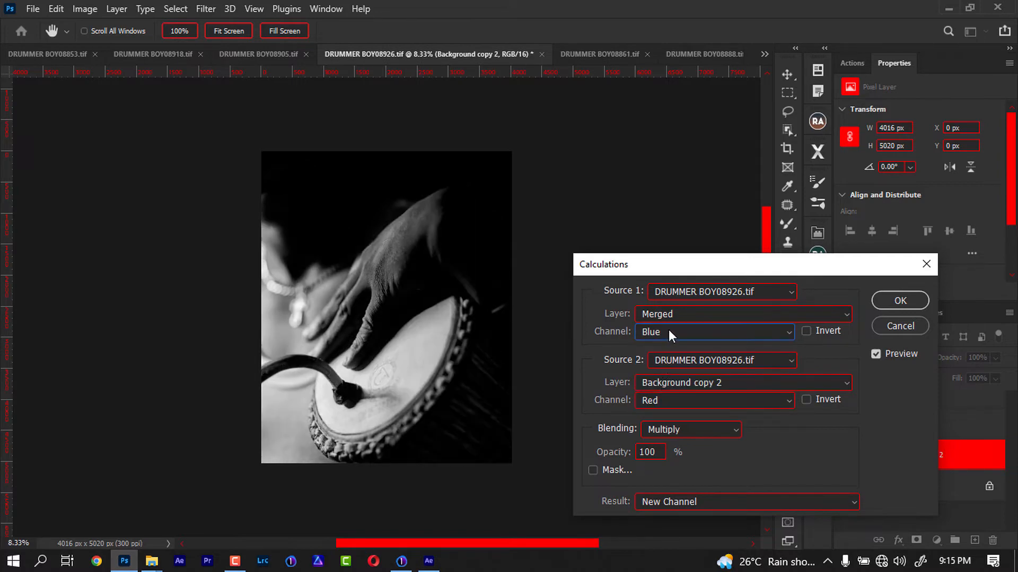
left_click(669, 331)
left_click(657, 362)
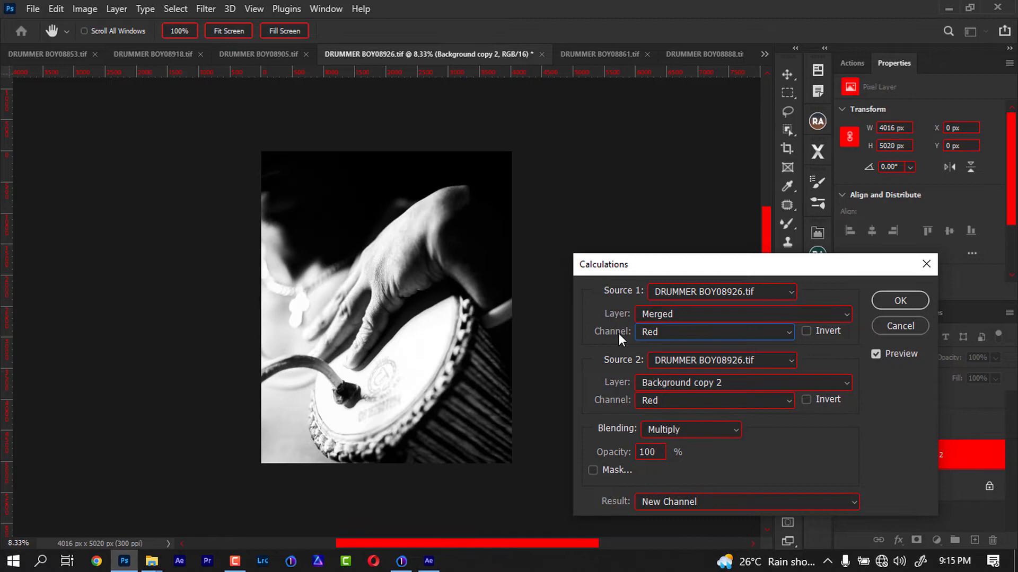
- Try the Green, Blue and Gray channels for Source 2, and return it to Red
left_click(679, 405)
left_click(663, 437)
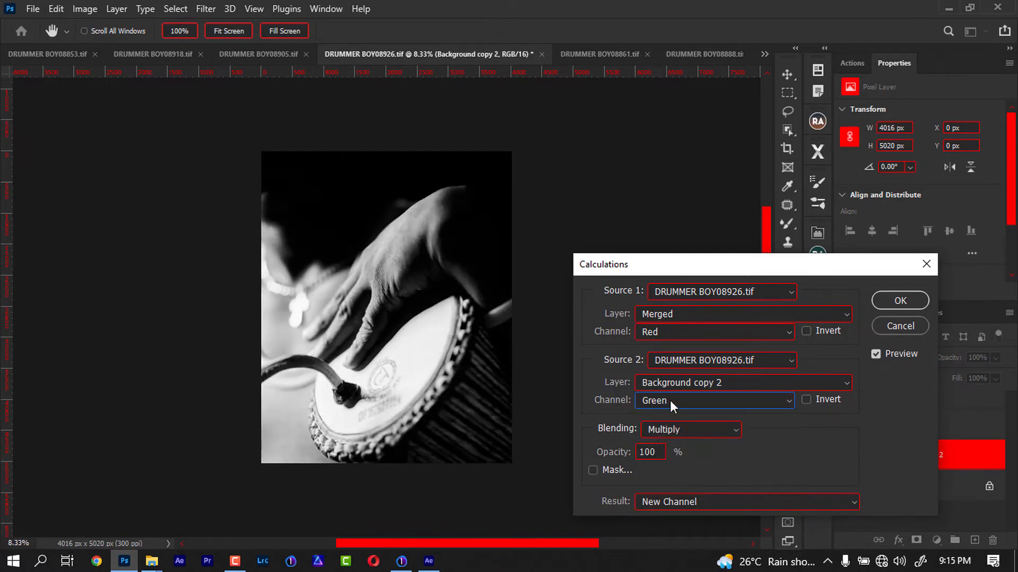
left_click(671, 402)
left_click(672, 409)
left_click(672, 400)
left_click(666, 450)
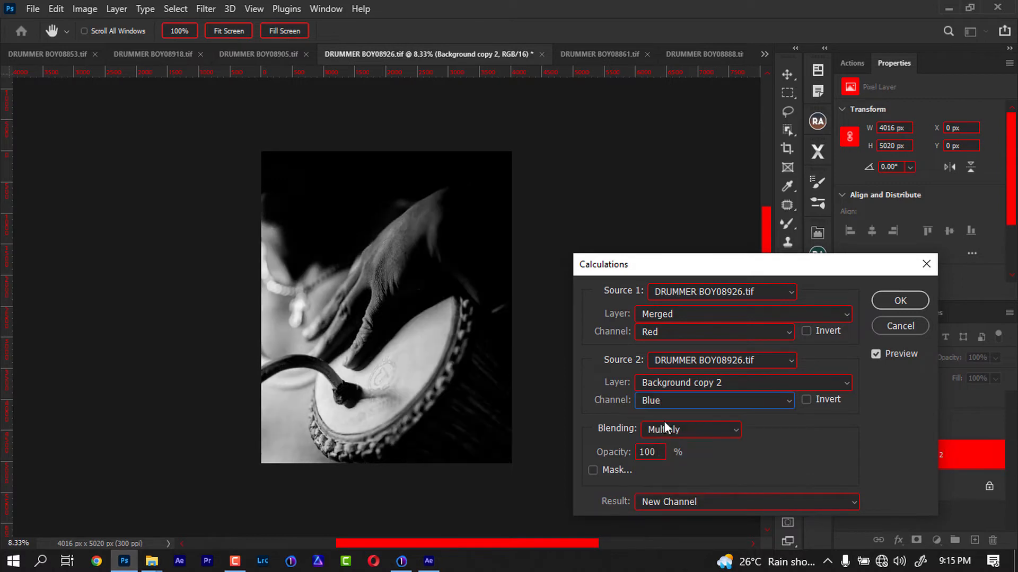
left_click(674, 400)
left_click(671, 413)
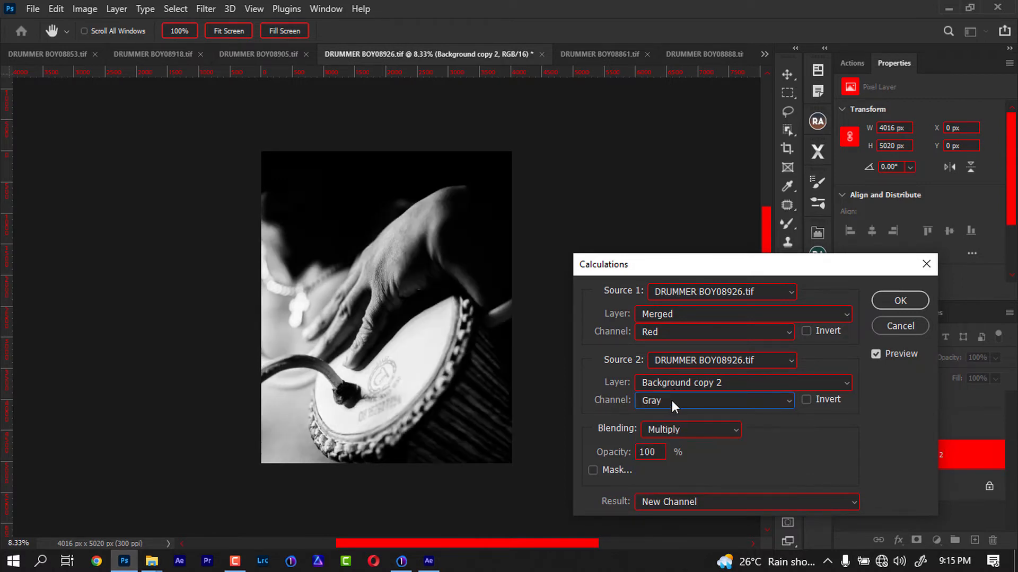
left_click(675, 392)
left_click(667, 427)
left_click(684, 401)
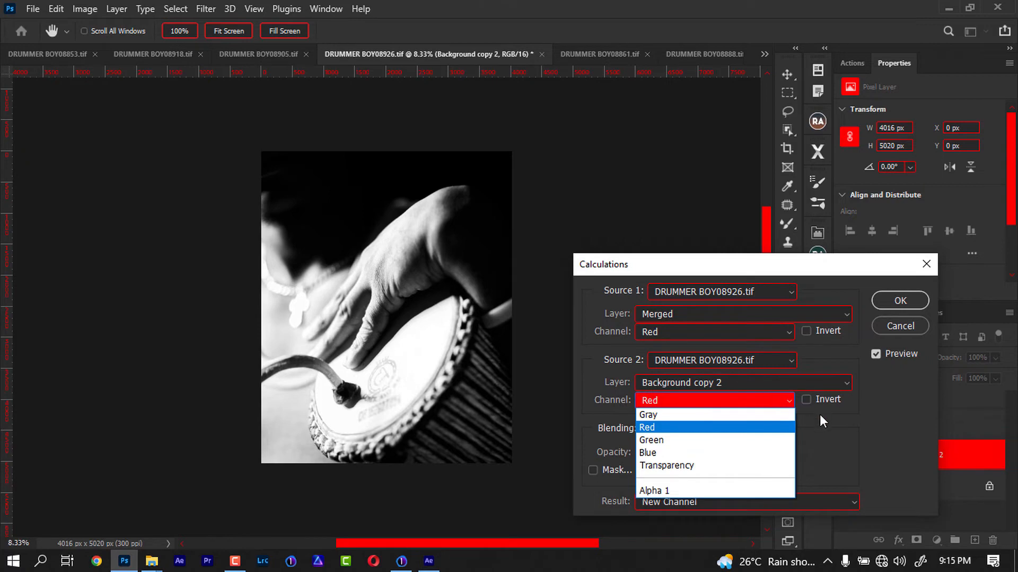
left_click(802, 419)
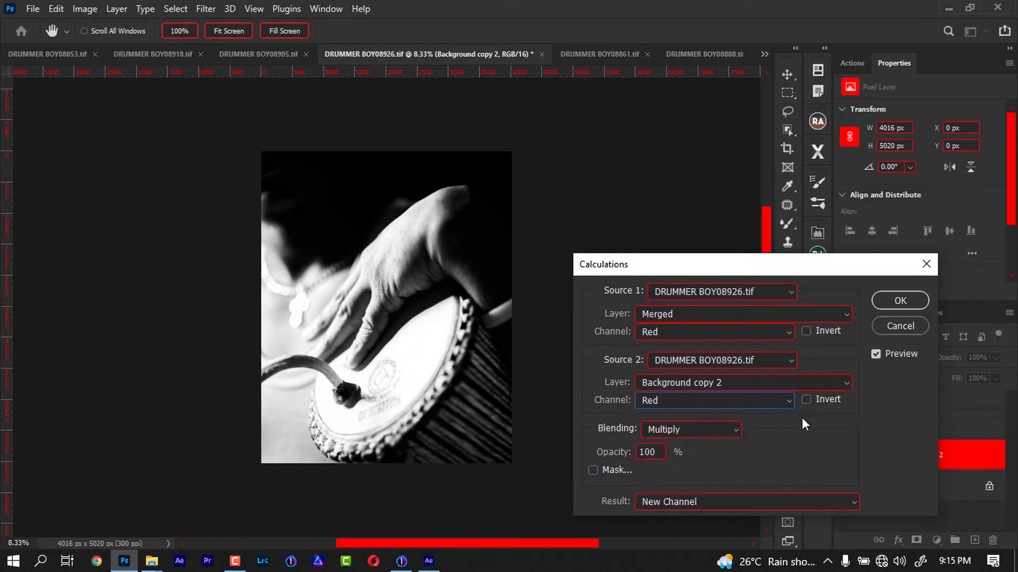
- Preview other blending modes such as Screen, keep Multiply, and apply the Calculations result as a new channel
left_click(687, 428)
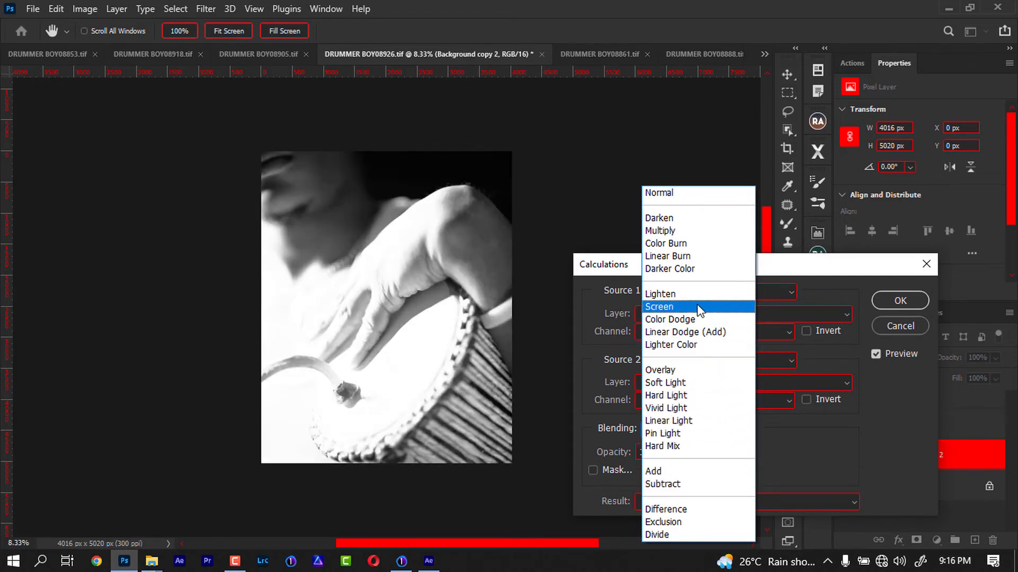
left_click(682, 232)
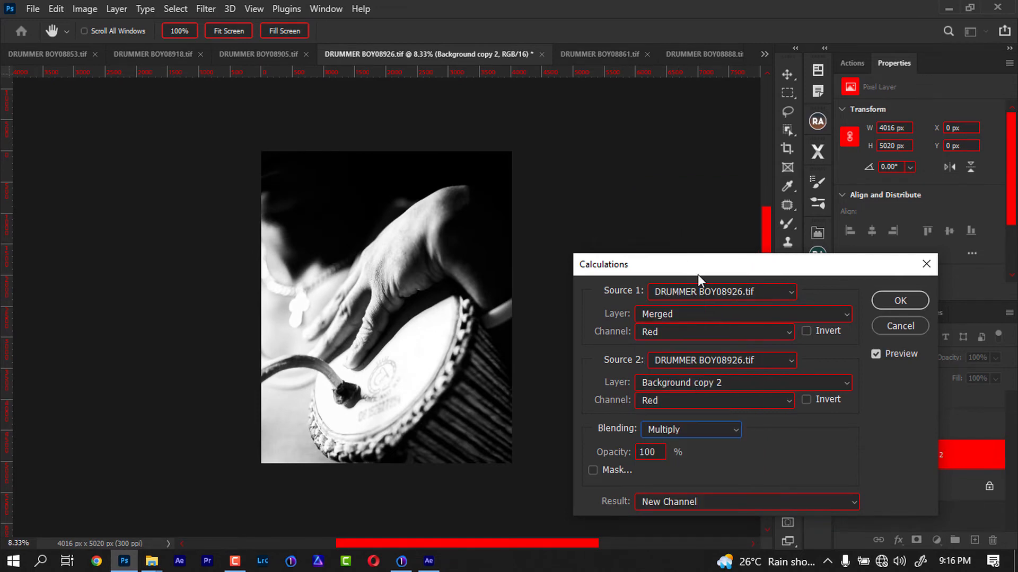
left_click(883, 310)
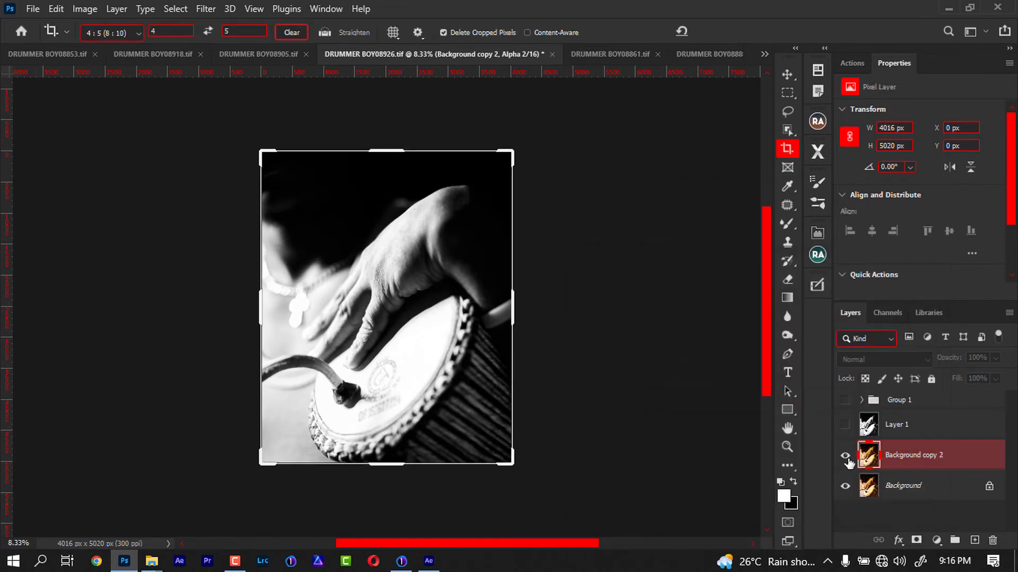
- Show and select Layer 1, and compare the image with and without it, leaving the layer visible
left_click(845, 426)
left_click(903, 427)
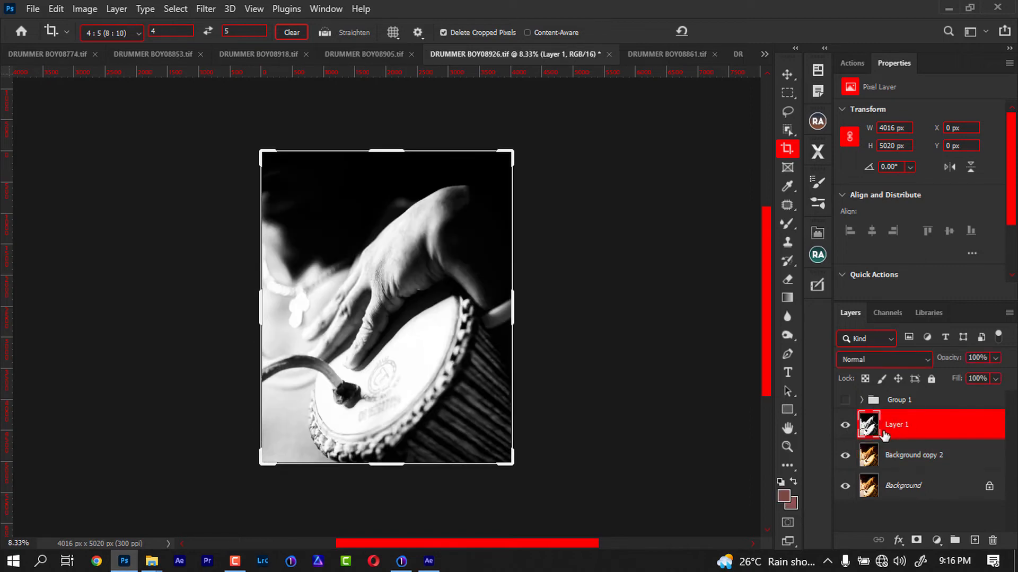
left_click(845, 425)
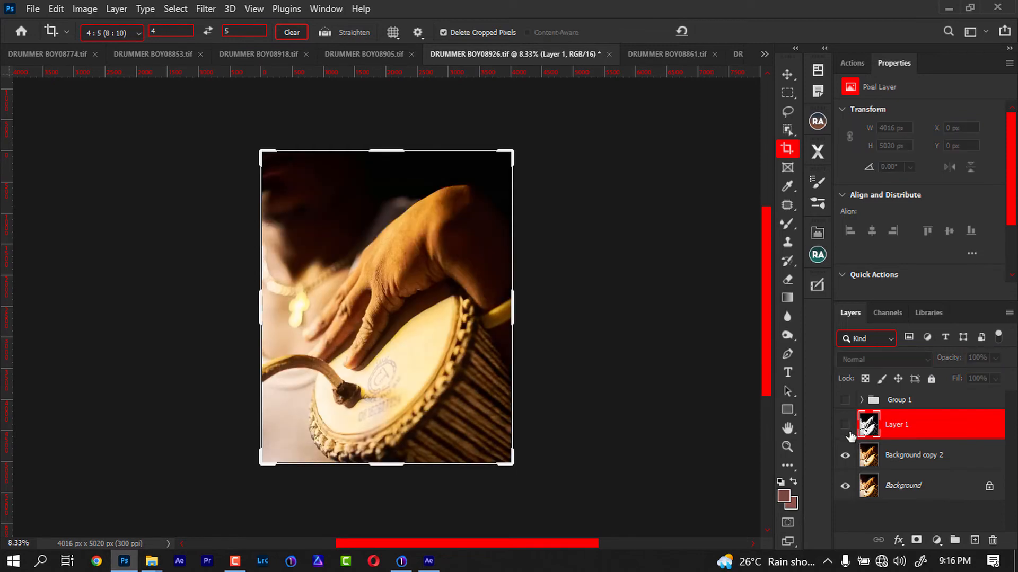
left_click(845, 426)
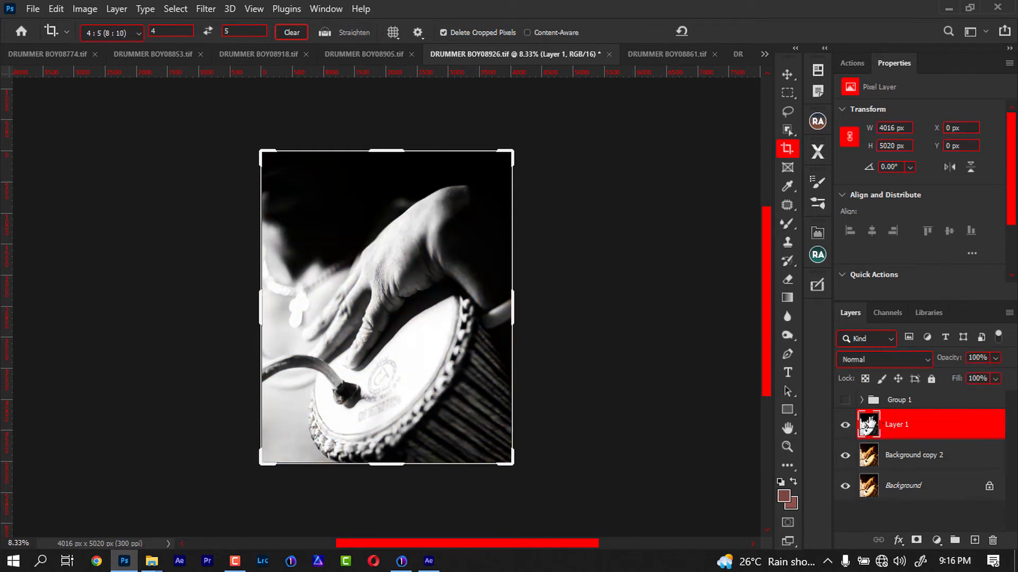
- Duplicate Layer 1 and, in the Camera Raw Filter, set Highlights to -50, Whites to -61, Shadows to +21 and Blacks to -26
key("ctrl+j")
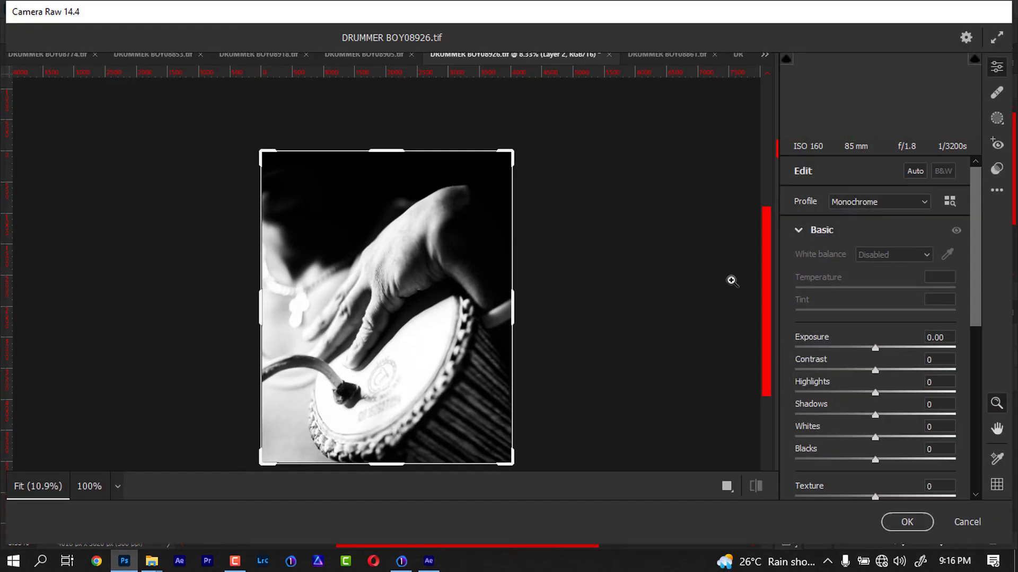
left_click_drag(875, 393, 836, 395)
left_click_drag(823, 393, 836, 393)
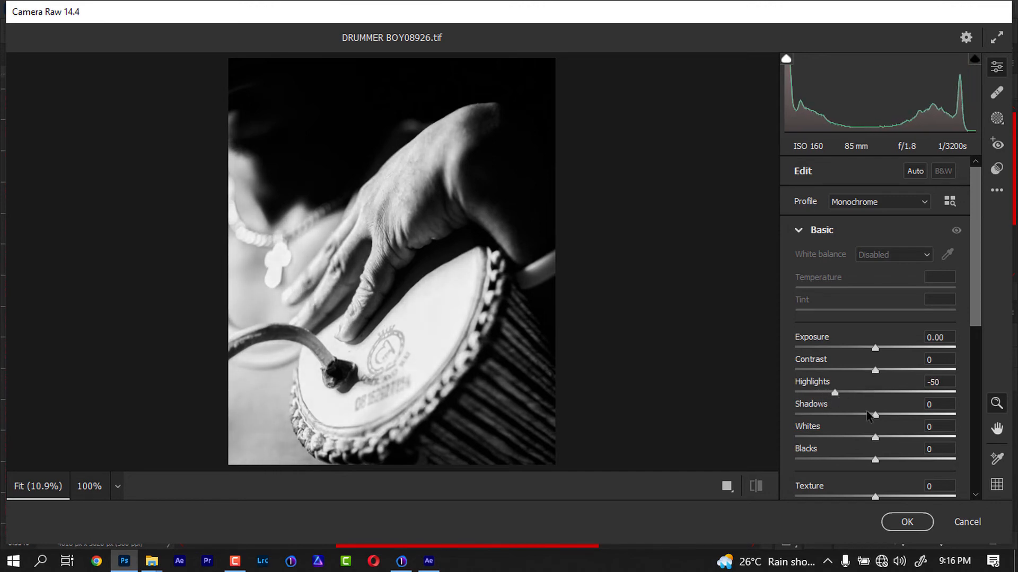
left_click_drag(875, 437, 828, 439)
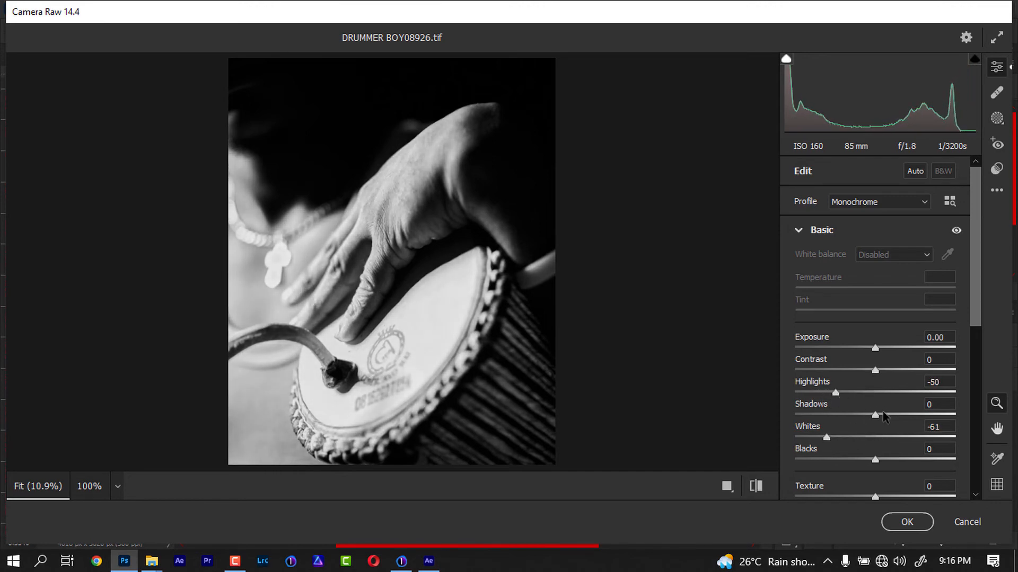
left_click_drag(875, 415, 892, 415)
left_click_drag(875, 459, 854, 460)
- Raise Texture to +22 and Clarity to +28, and apply the Camera Raw adjustments
scroll(927, 339, "down", 4)
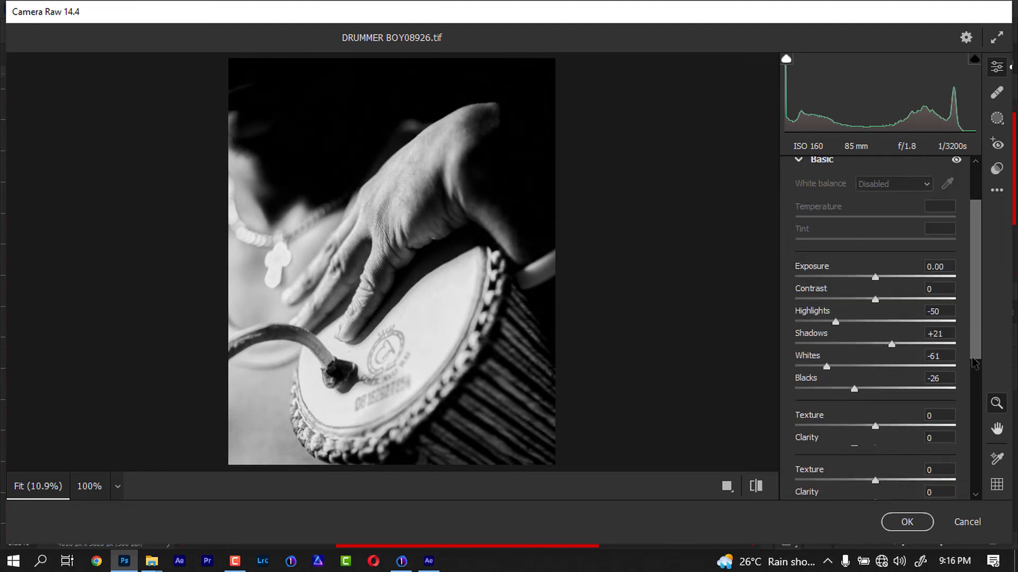
left_click_drag(875, 316, 888, 339)
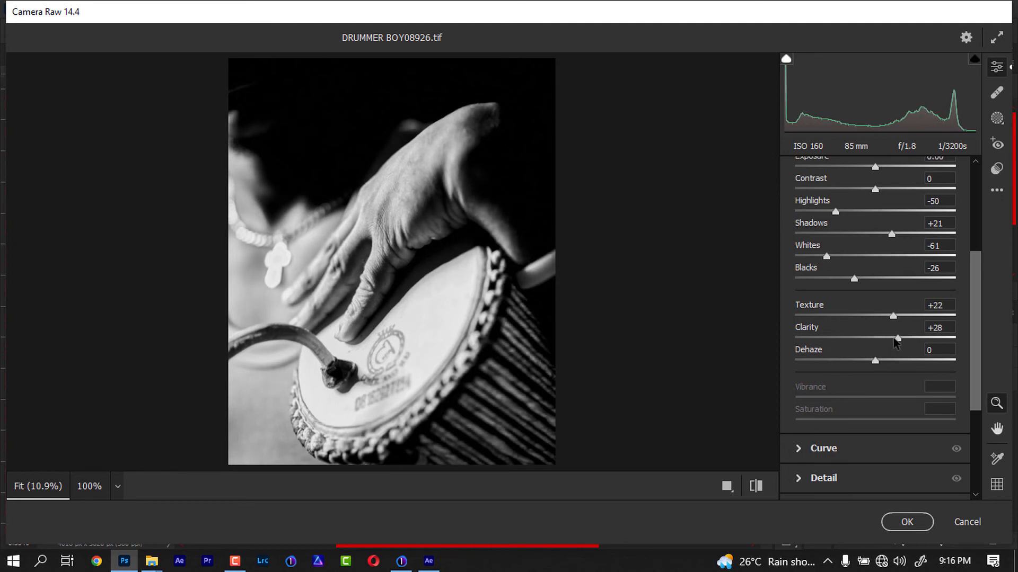
left_click(906, 521)
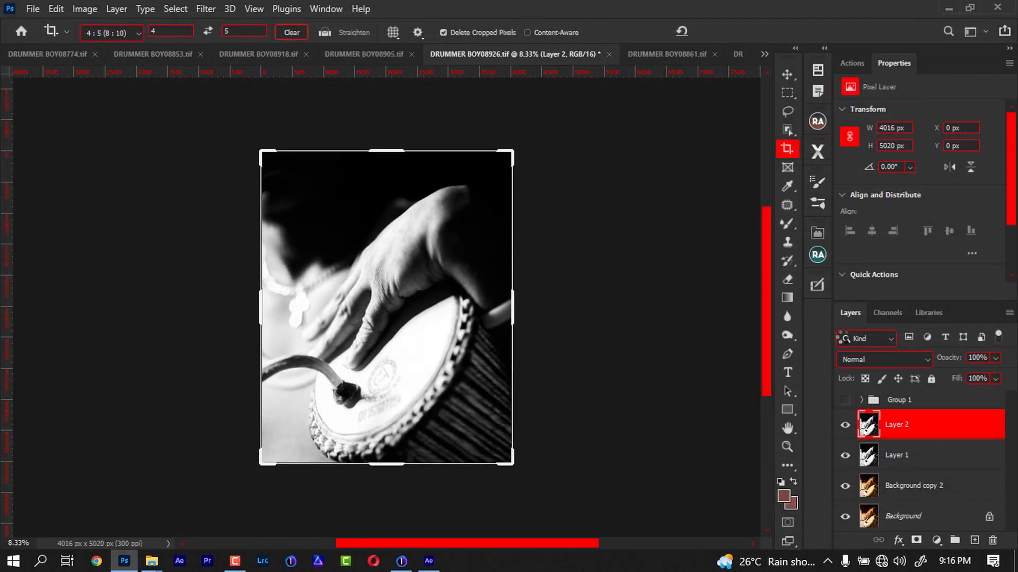
- Compare the image with and without the Camera Raw adjustments by hiding and showing Layer 2
left_click(846, 426)
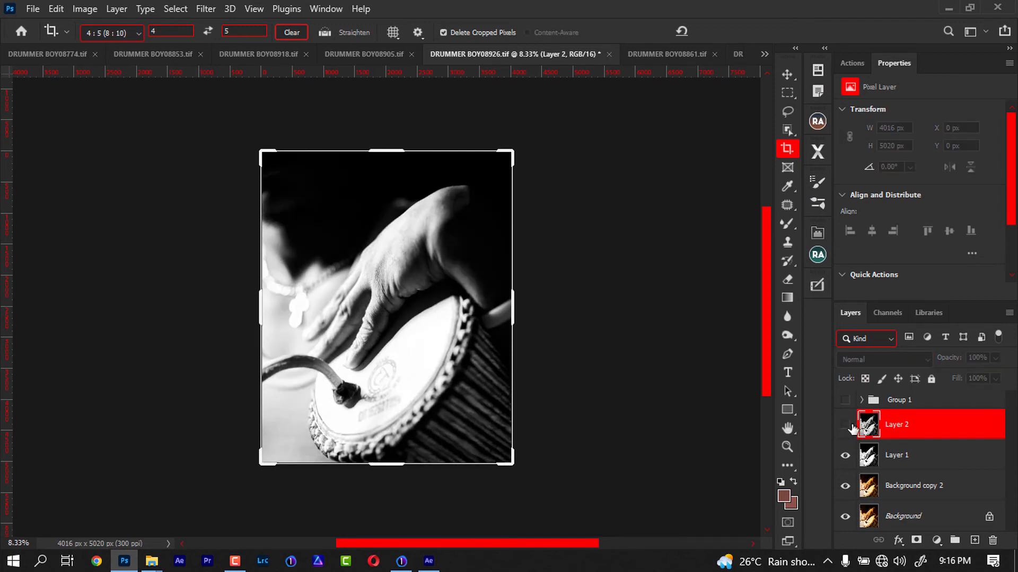
left_click(845, 425)
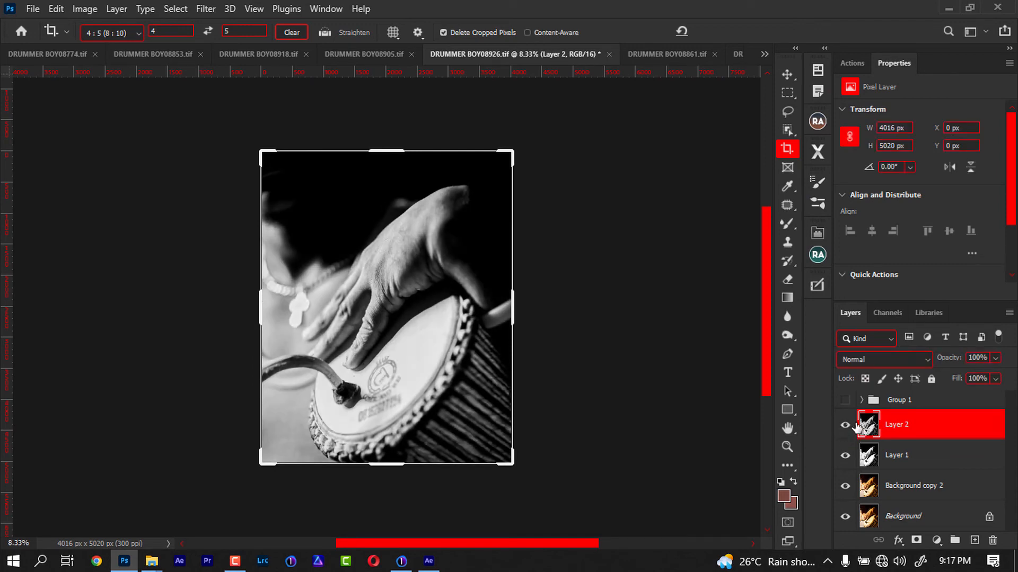
left_click(846, 426)
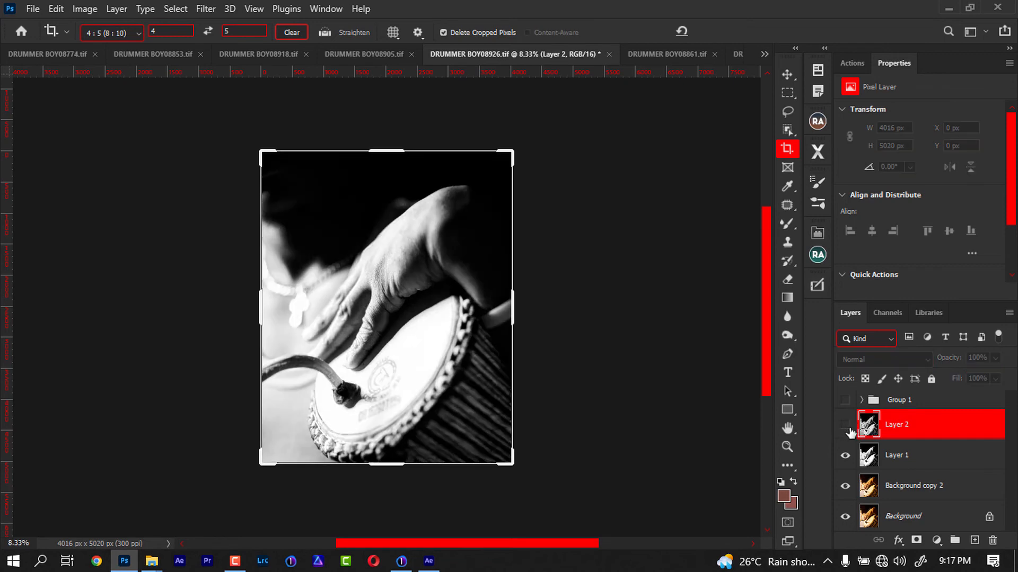
left_click(846, 426)
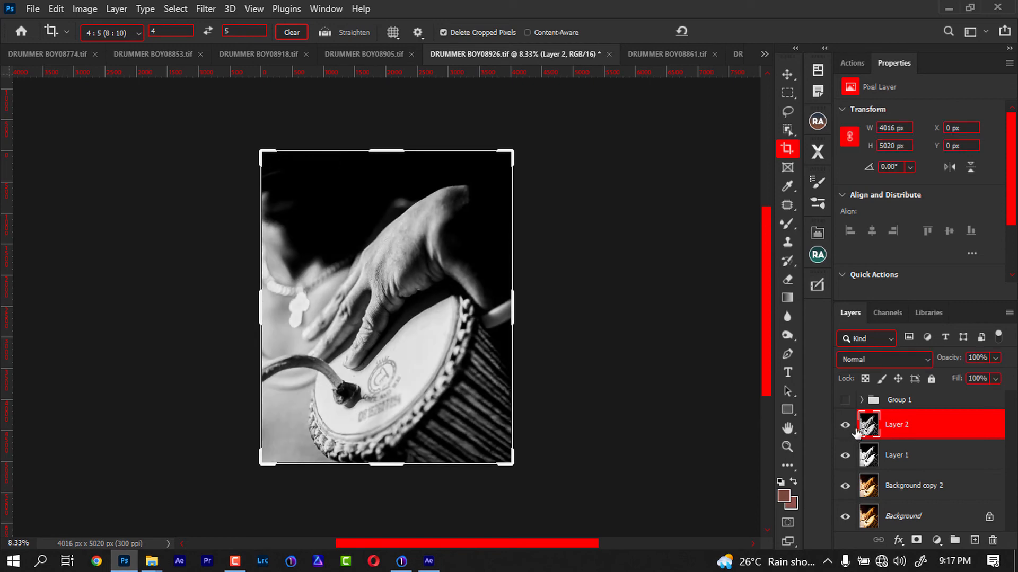
- Reduce Layer 2's fill to 32% and check the softened effect against the image without the layer
left_click_drag(959, 380, 930, 391)
left_click(846, 426)
left_click(845, 427)
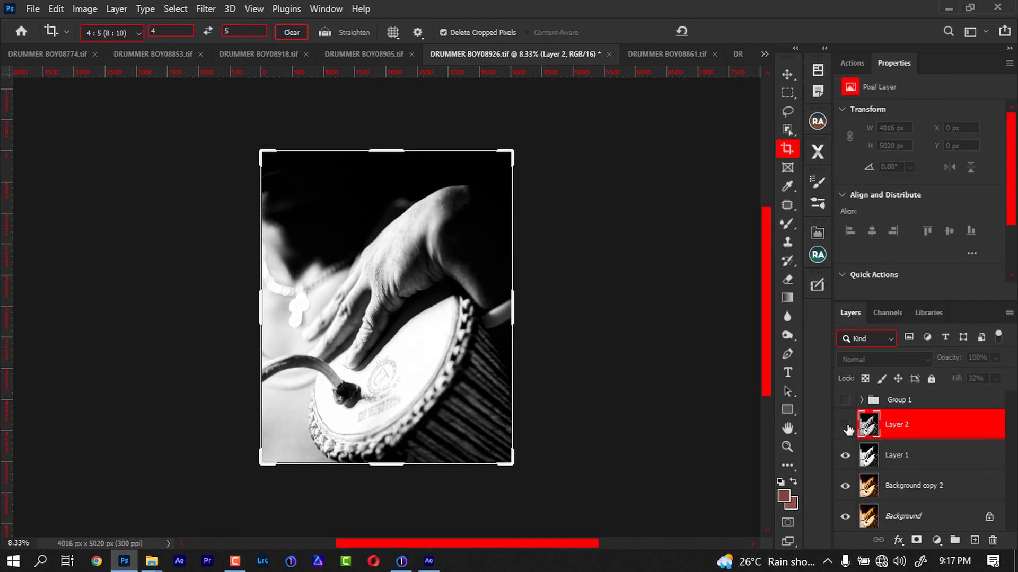
- Recheck the image with and without Layer 2, and compare it with the Black & White version in Group 1, leaving the group hidden
left_click(846, 428)
left_click(846, 429)
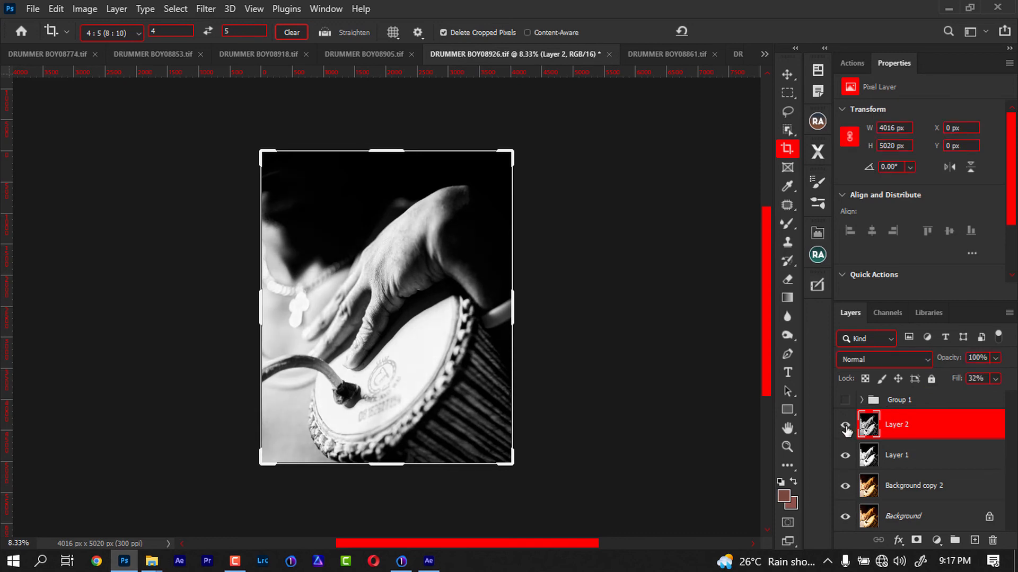
left_click(846, 429)
left_click(846, 429)
left_click(845, 401)
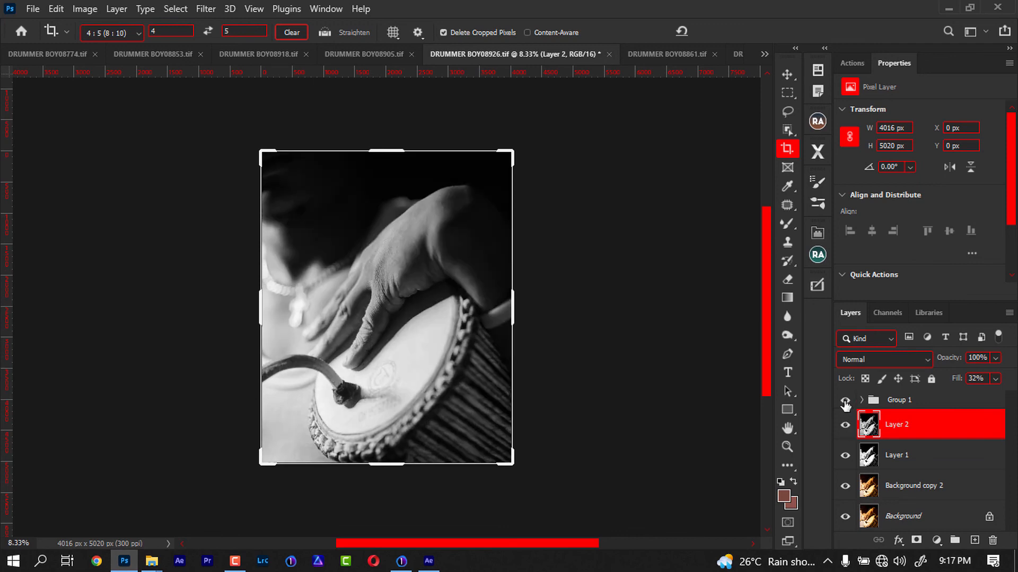
left_click(845, 404)
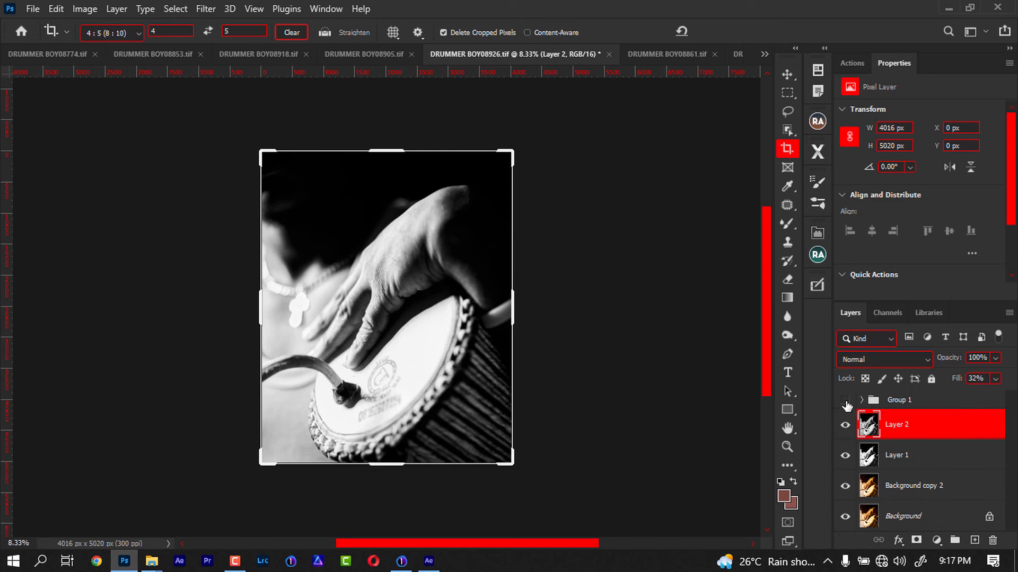